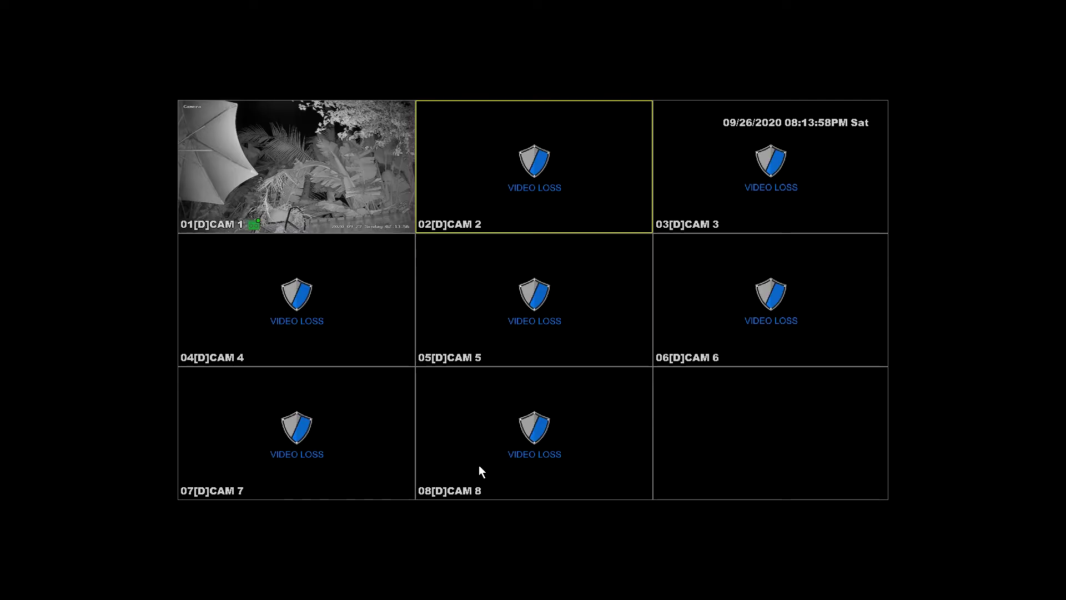
# Open the main menu from the live view's shortcut menu and go to the maintenance section
pyautogui.rightClick(472, 272)
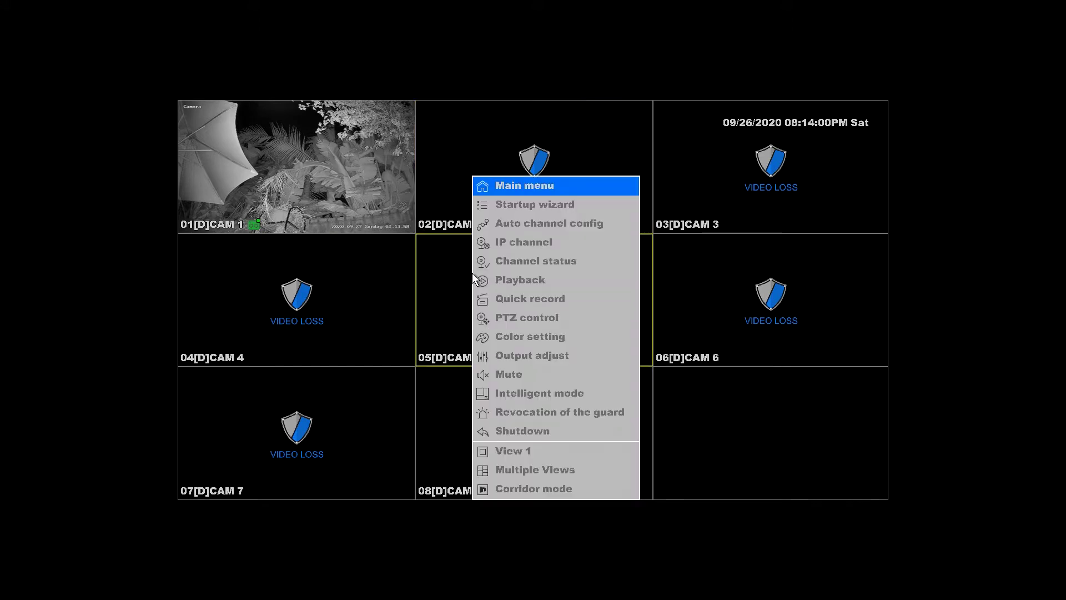
pyautogui.click(534, 186)
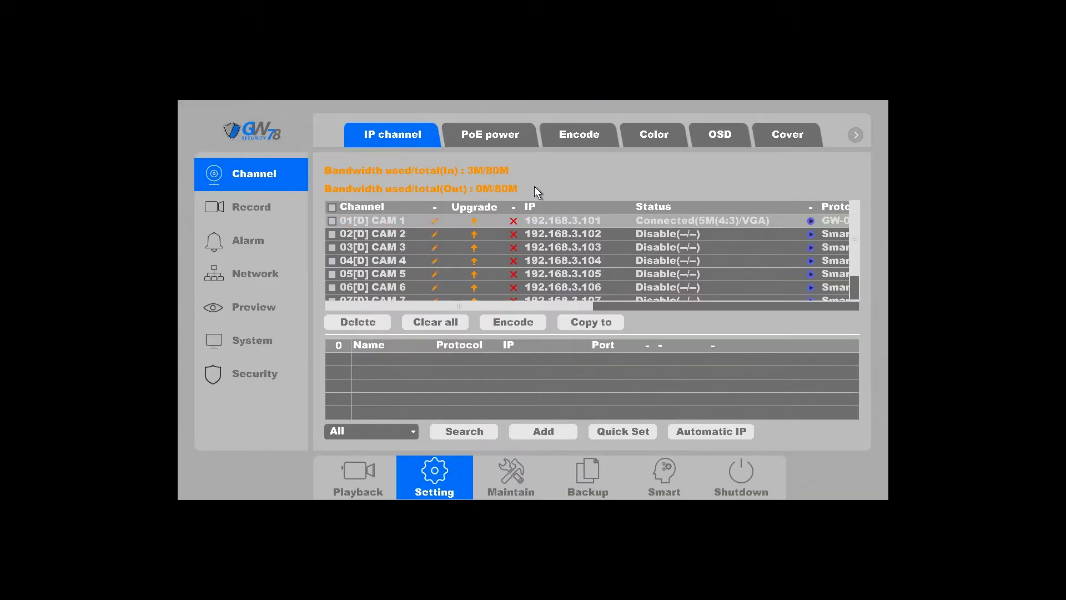
pyautogui.click(520, 472)
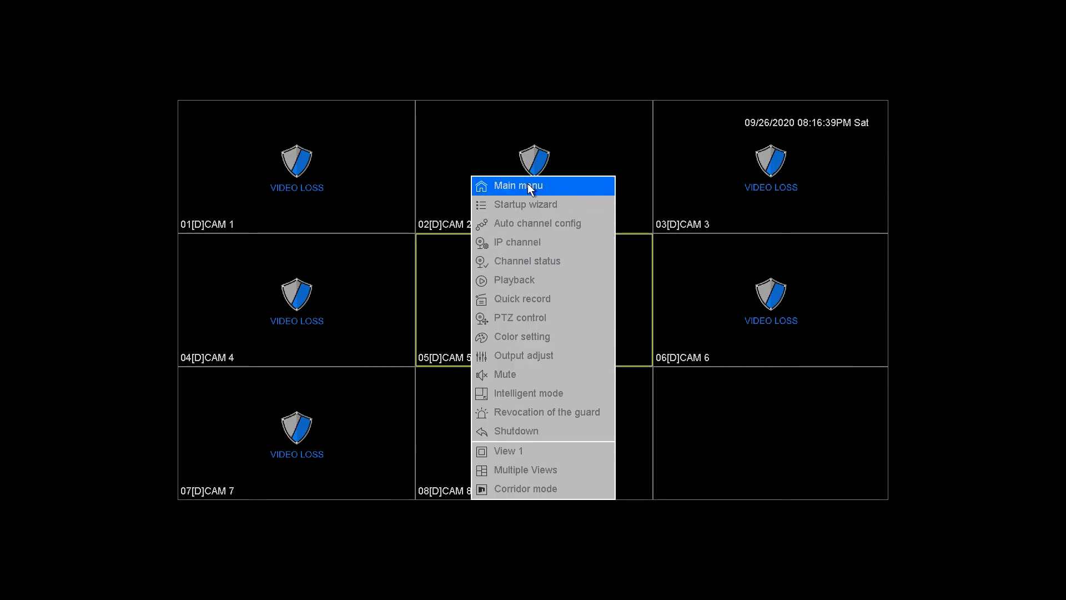
# Reopen the main menu, enter the password on the on-screen keyboard, and submit the login
pyautogui.click(529, 188)
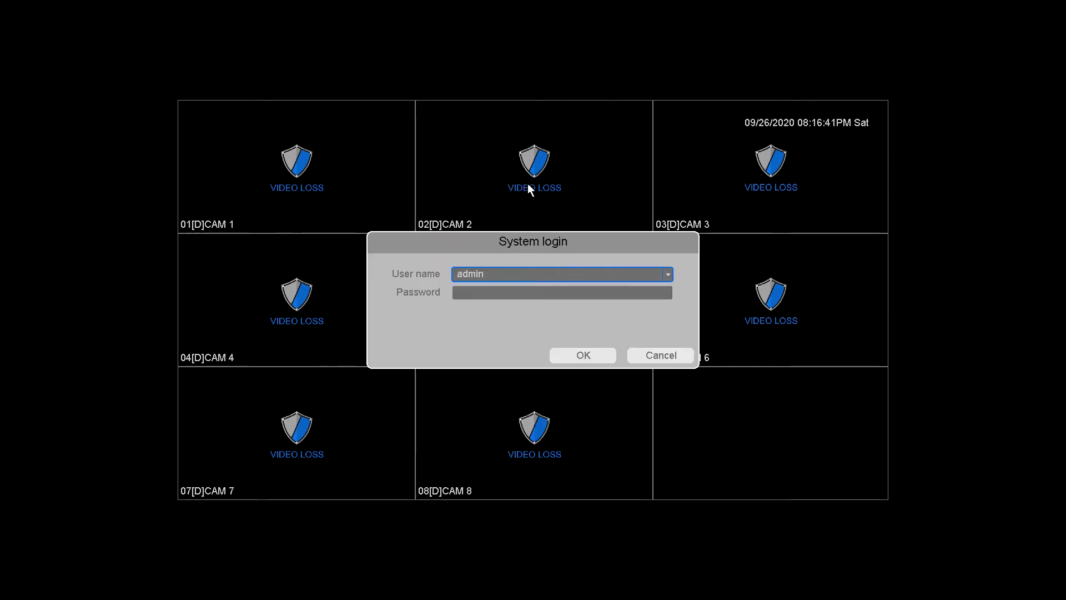
pyautogui.click(520, 293)
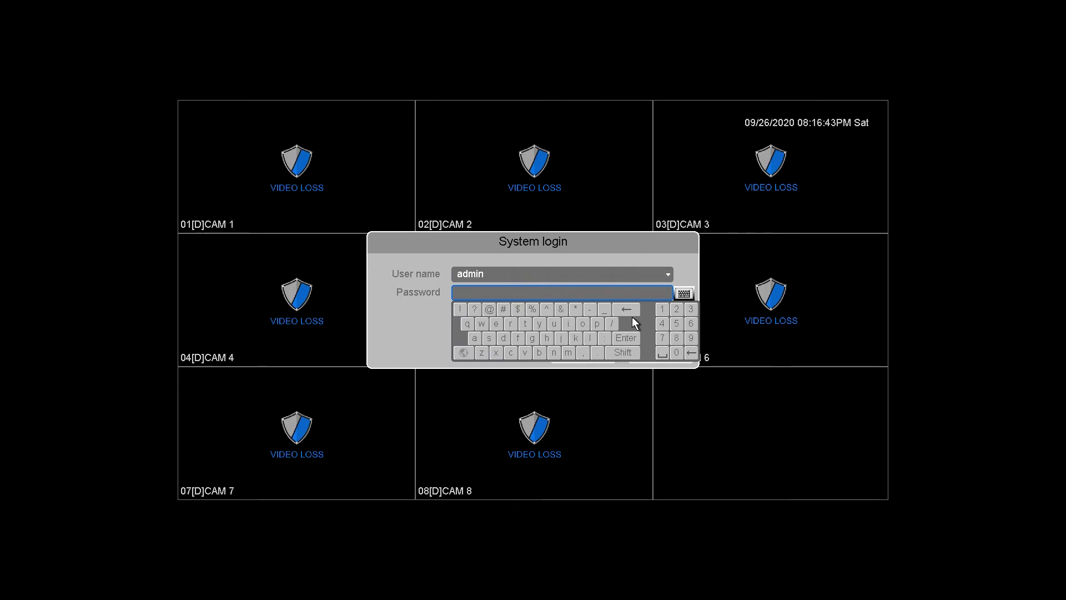
pyautogui.click(661, 309)
pyautogui.click(689, 308)
pyautogui.click(660, 322)
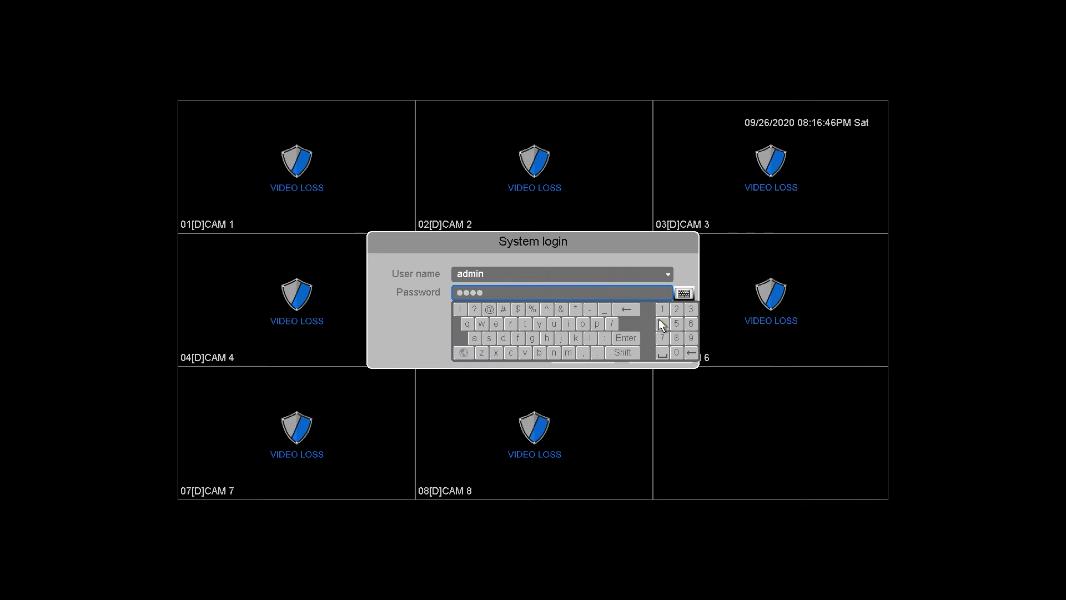
pyautogui.click(691, 321)
pyautogui.click(624, 337)
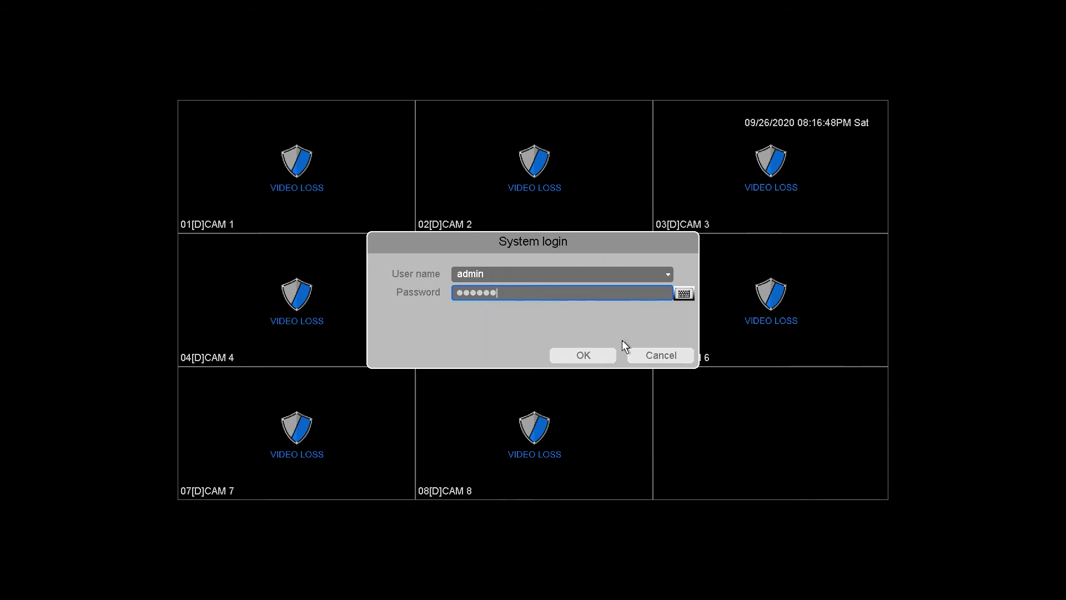
pyautogui.click(597, 354)
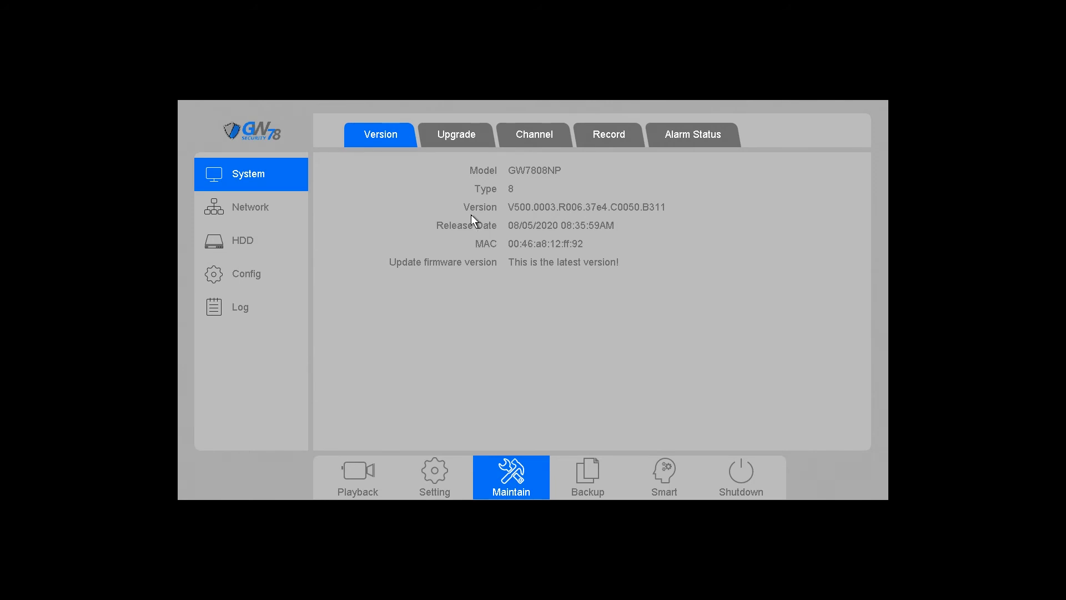
# Switch to the Upgrade tab for updating firmware from a file
pyautogui.click(474, 139)
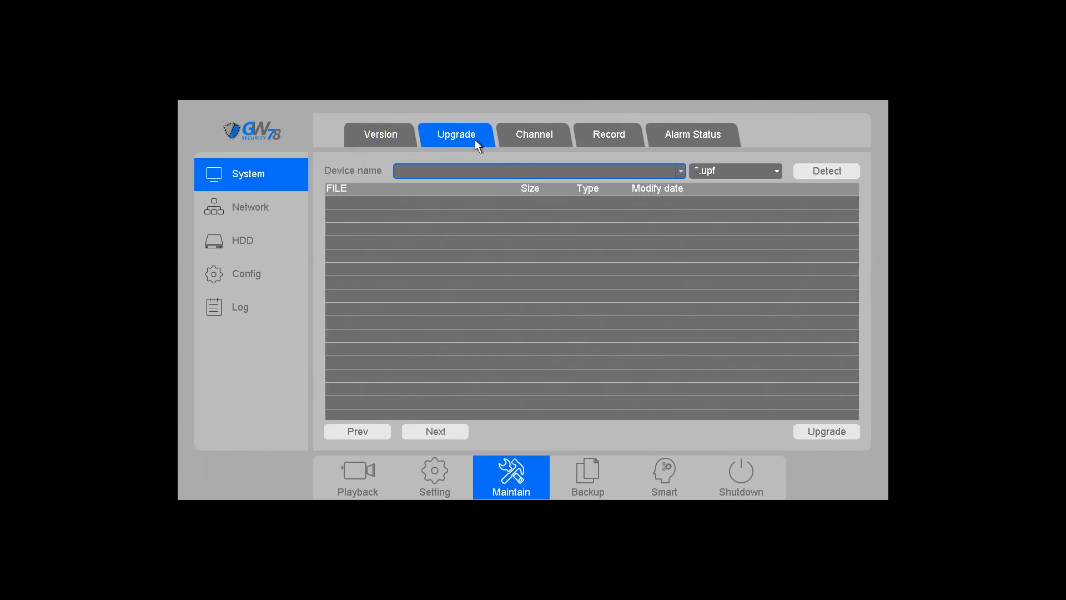